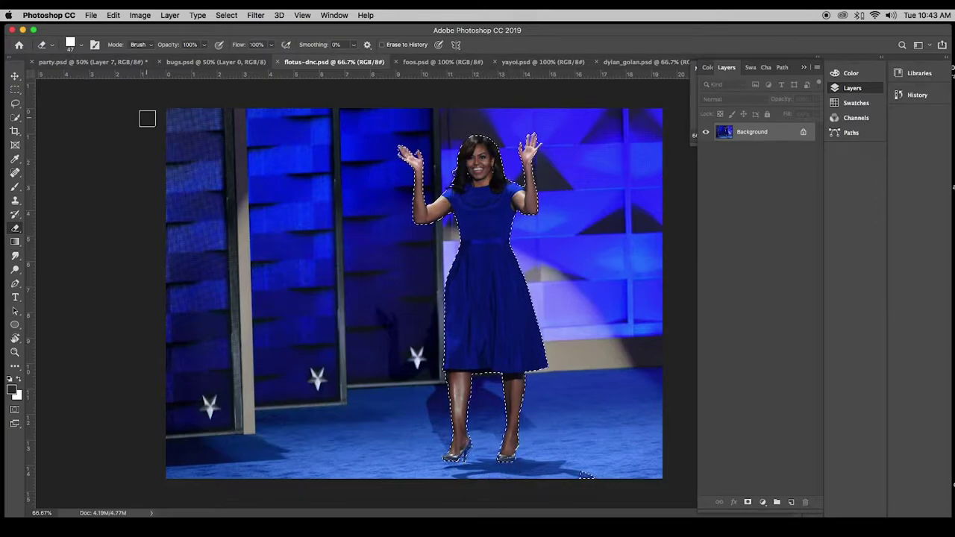
Paste the cut-out woman in the blue dress into party.psd and move her layer above the table group
click(87, 62)
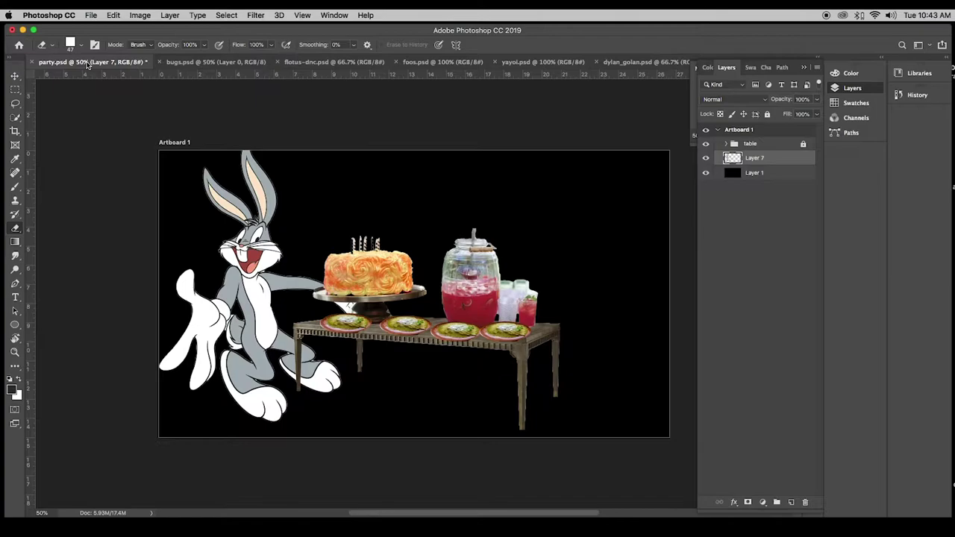
key(super+v)
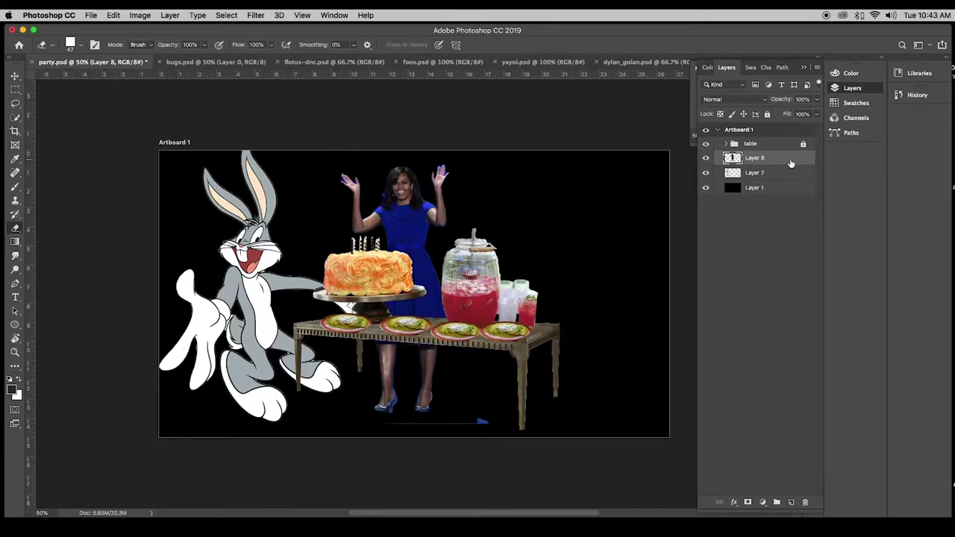
drag(774, 158, 770, 138)
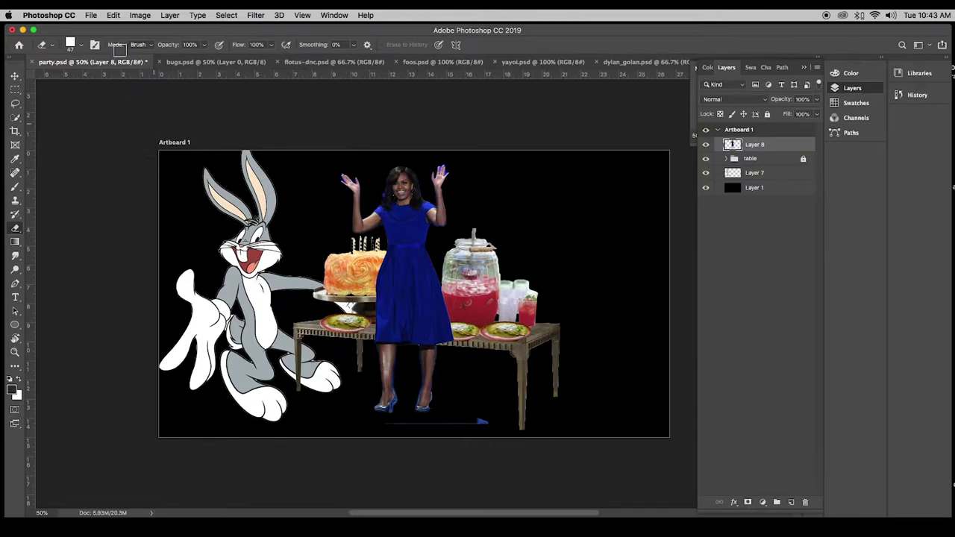
Scale the woman's layer to 77% and place her beside the table's end, opposite the rabbit
key(ctrl+t)
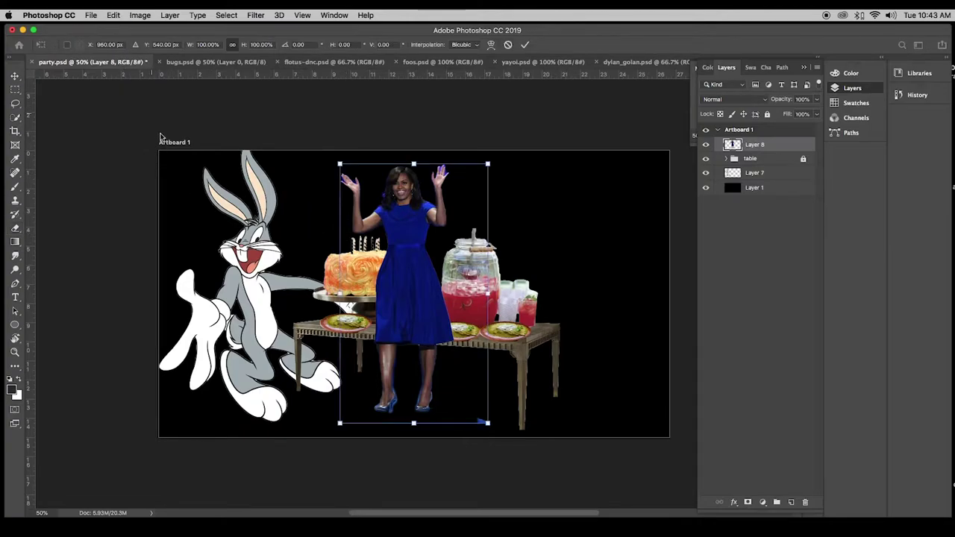
drag(249, 47, 233, 50)
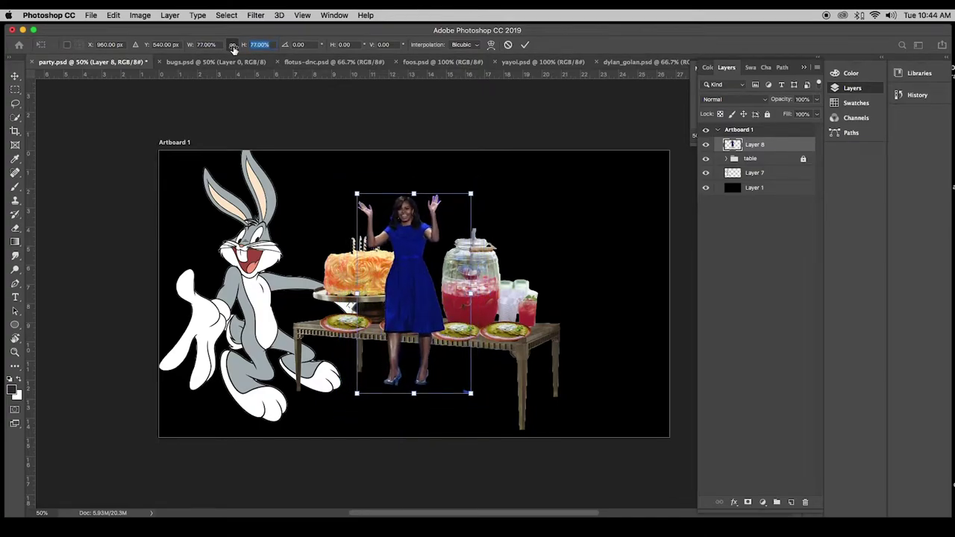
drag(411, 287, 598, 325)
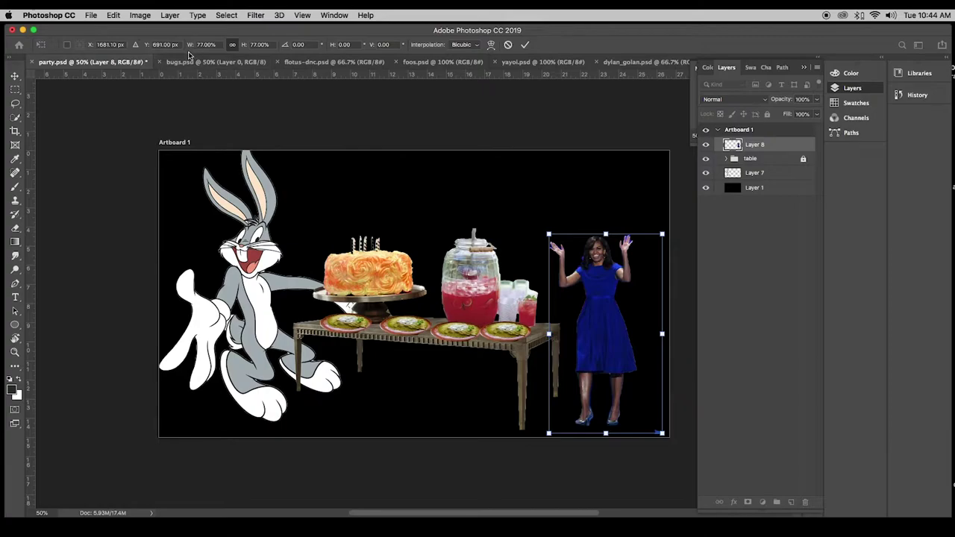
Try scaling the woman in the blue dress to 117% and 72%, repositioning her beside the table each time
drag(190, 46, 213, 46)
drag(625, 376, 616, 336)
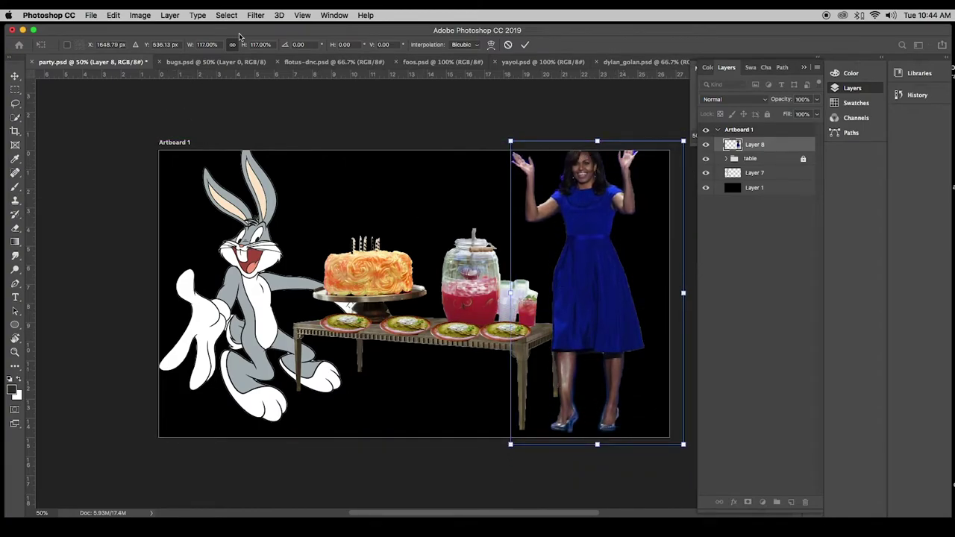
drag(193, 47, 166, 61)
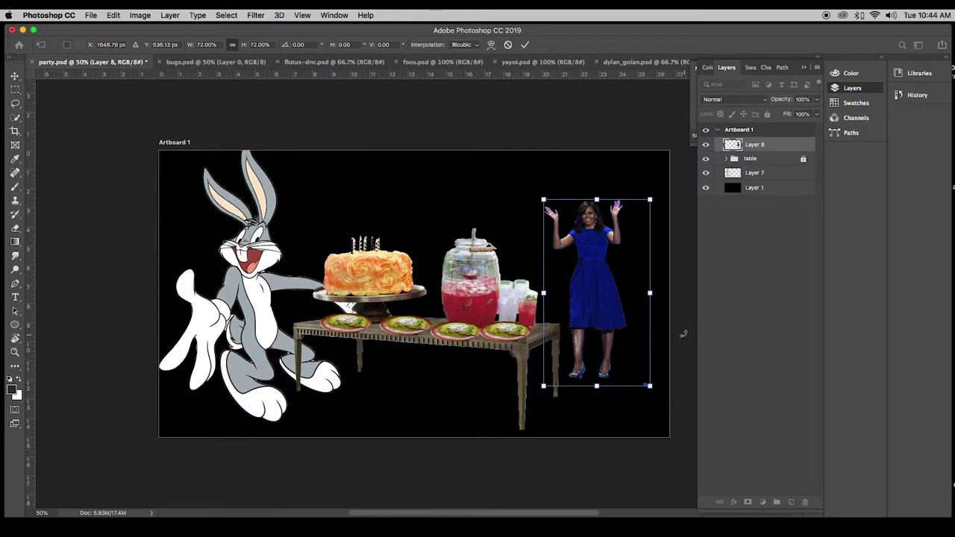
drag(604, 305, 597, 340)
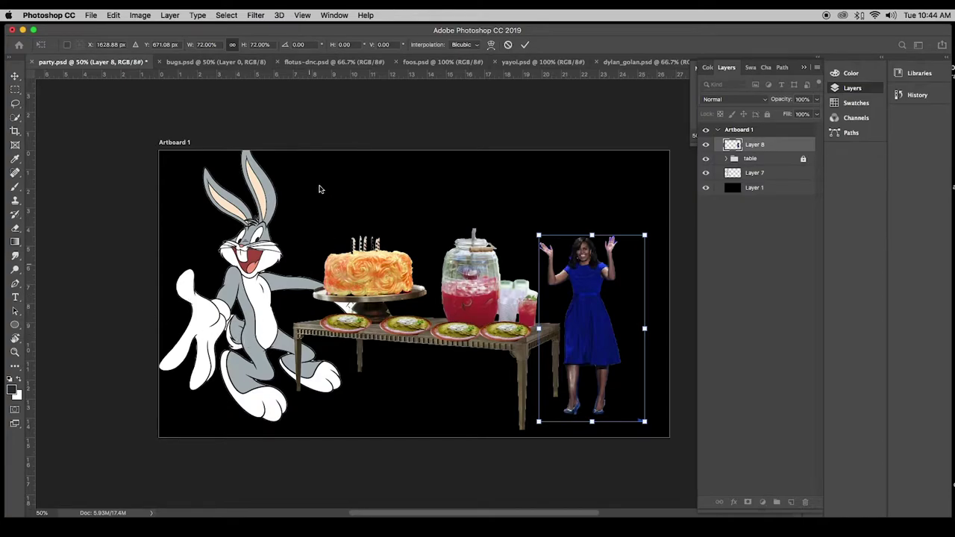
Resize the woman in the blue dress to about 101% beside the table and apply the transformation
drag(243, 48, 263, 47)
drag(598, 358, 591, 335)
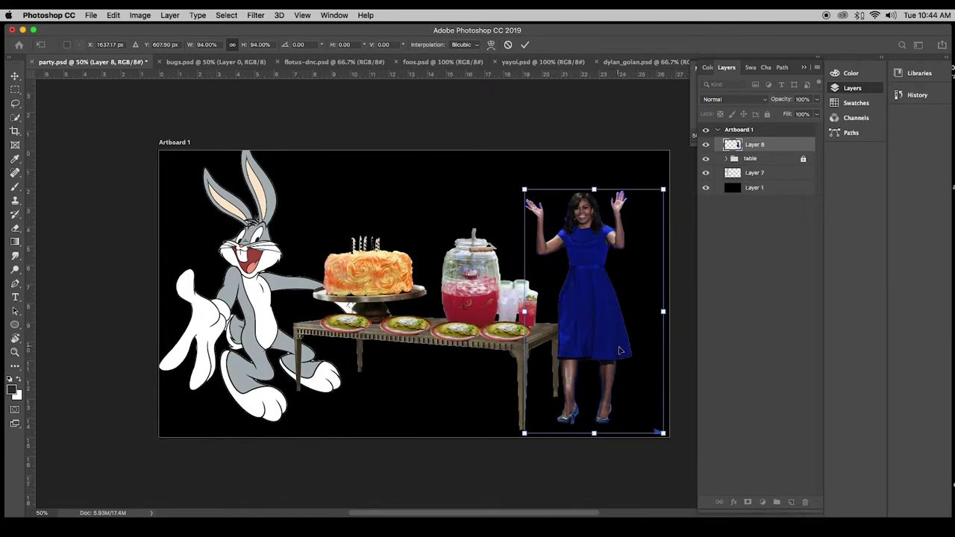
click(232, 46)
click(232, 46)
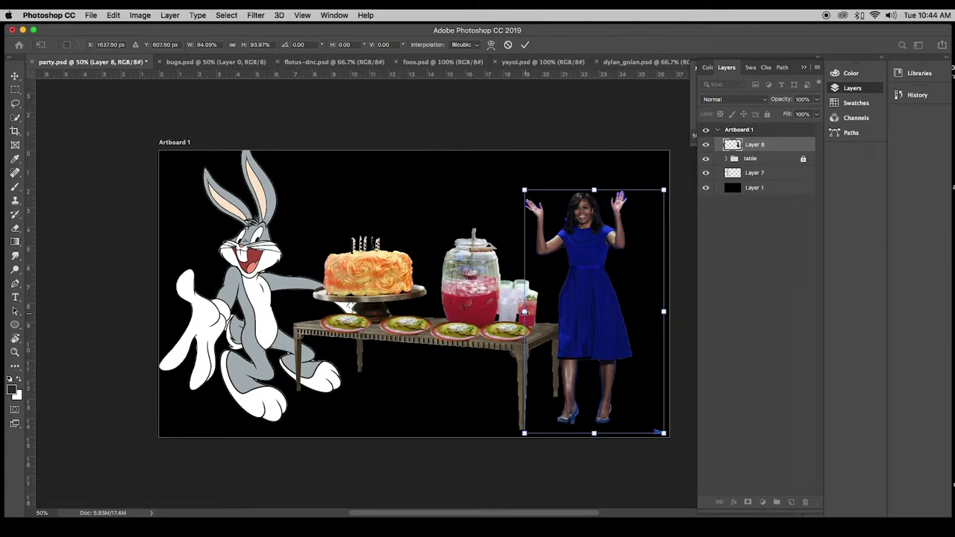
drag(522, 311, 514, 311)
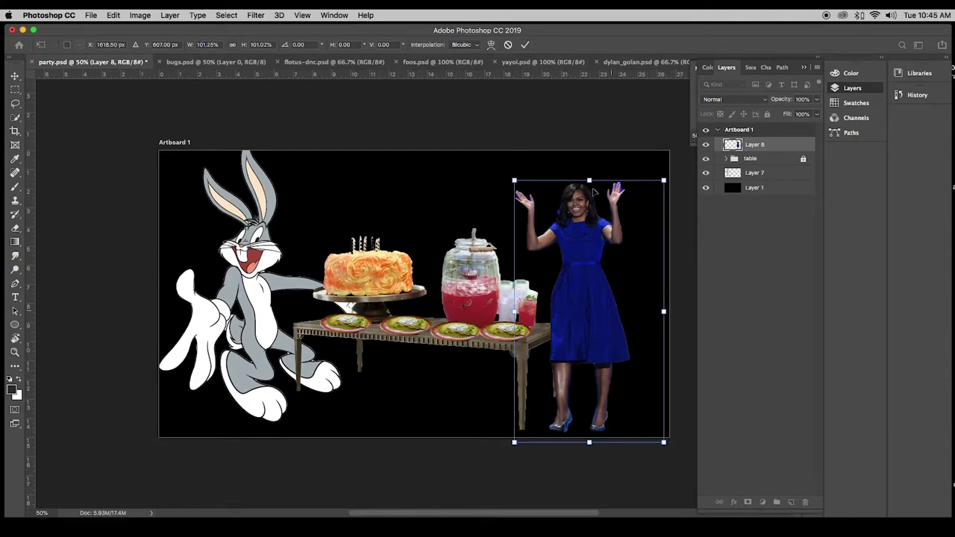
click(526, 46)
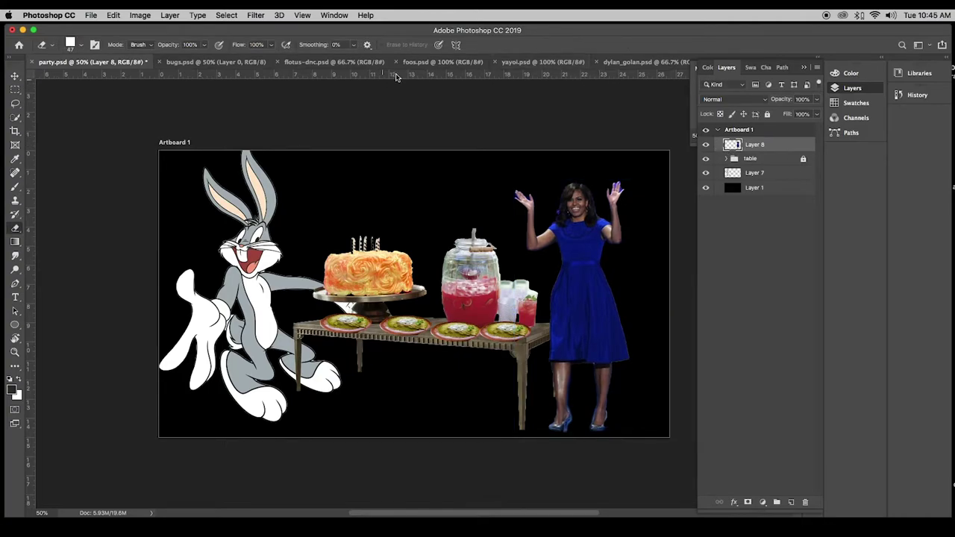
Copy the selected band members from foos.psd and paste them into party.psd as a new layer
click(460, 65)
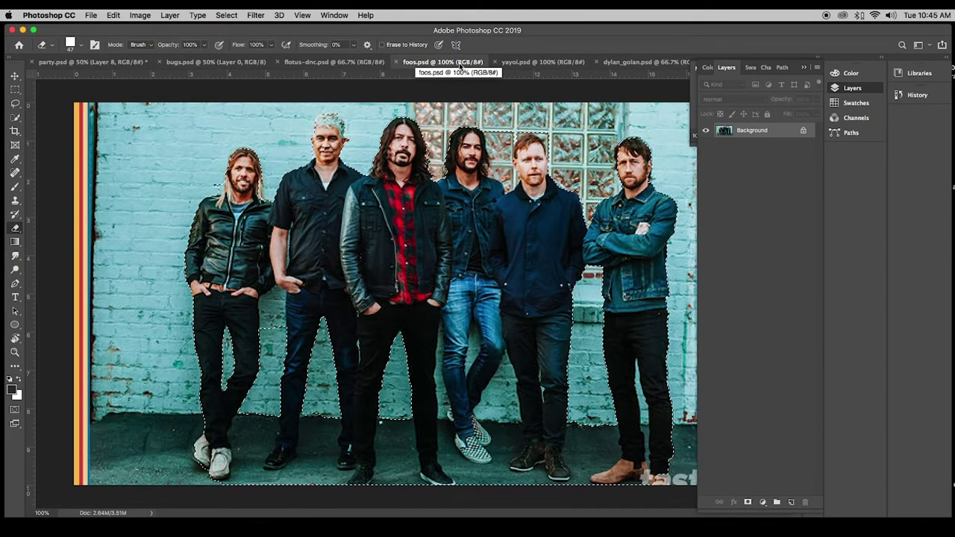
click(112, 15)
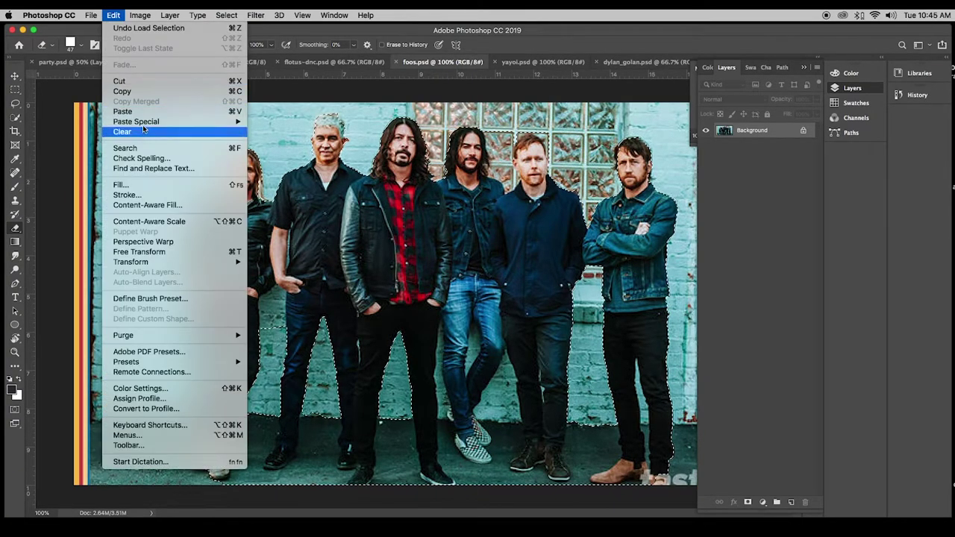
click(142, 91)
click(105, 63)
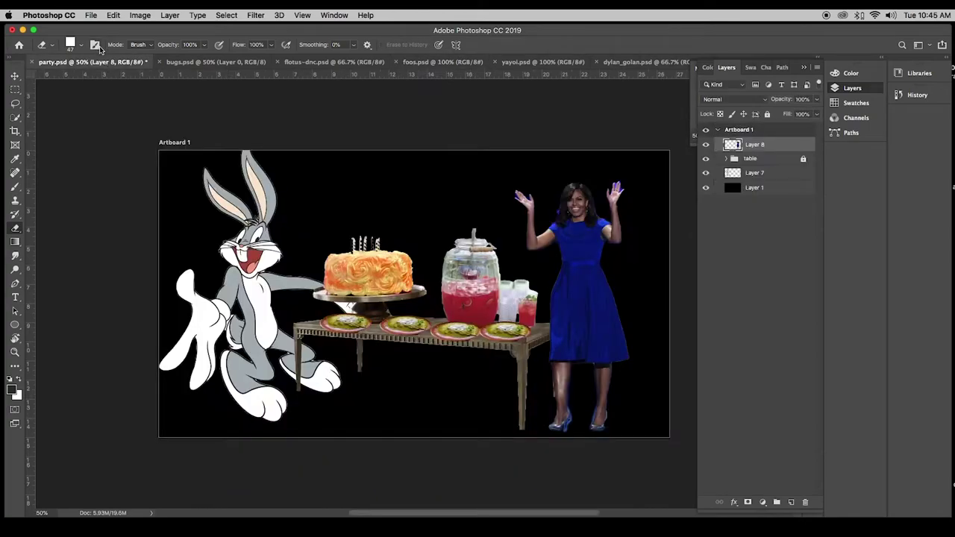
click(113, 15)
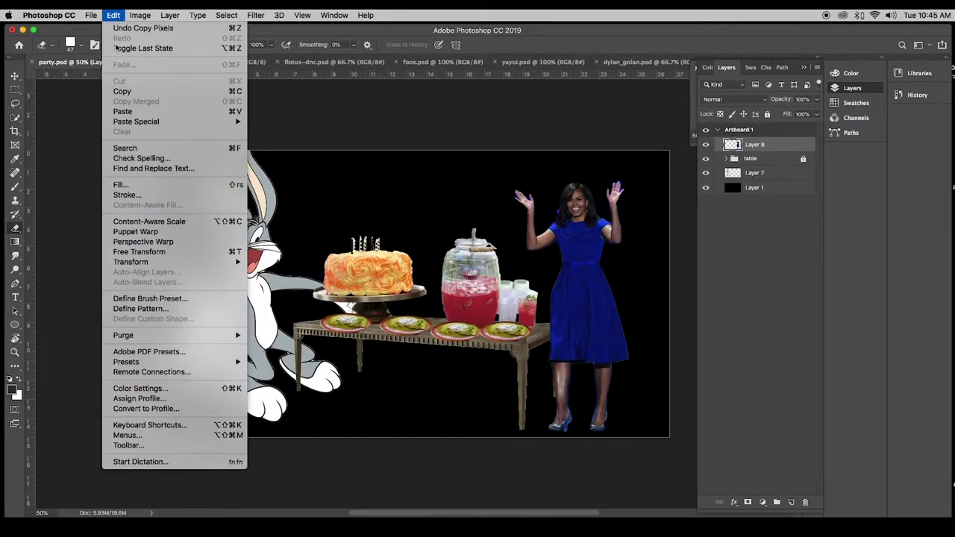
click(128, 111)
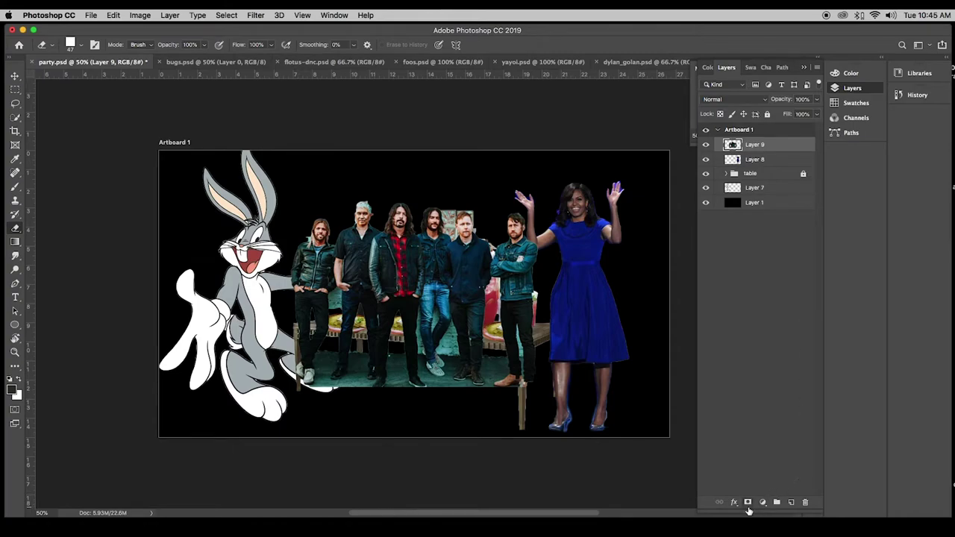
Add a layer mask to the band layer and paint out the wall patch between the two leftmost men in black
click(747, 503)
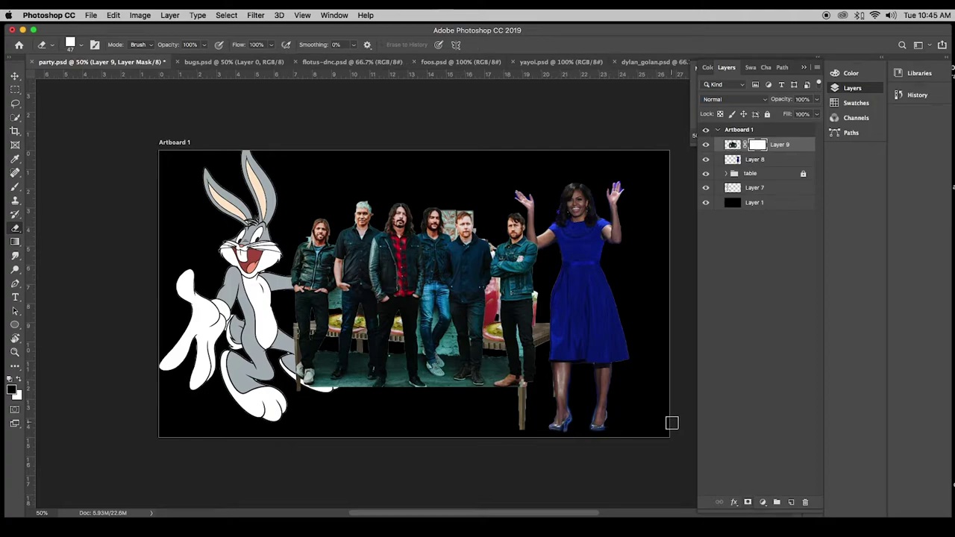
click(15, 187)
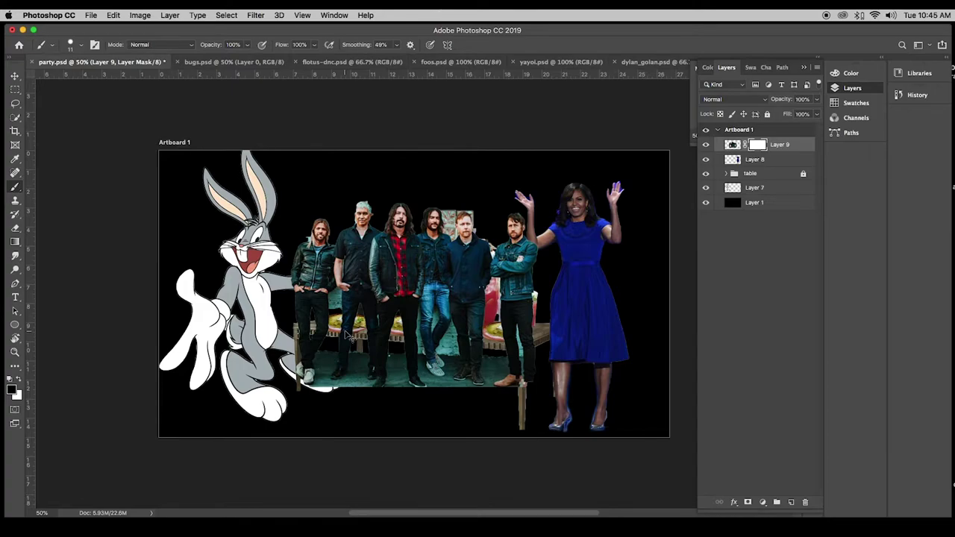
key(super+equal)
key(super+equal)
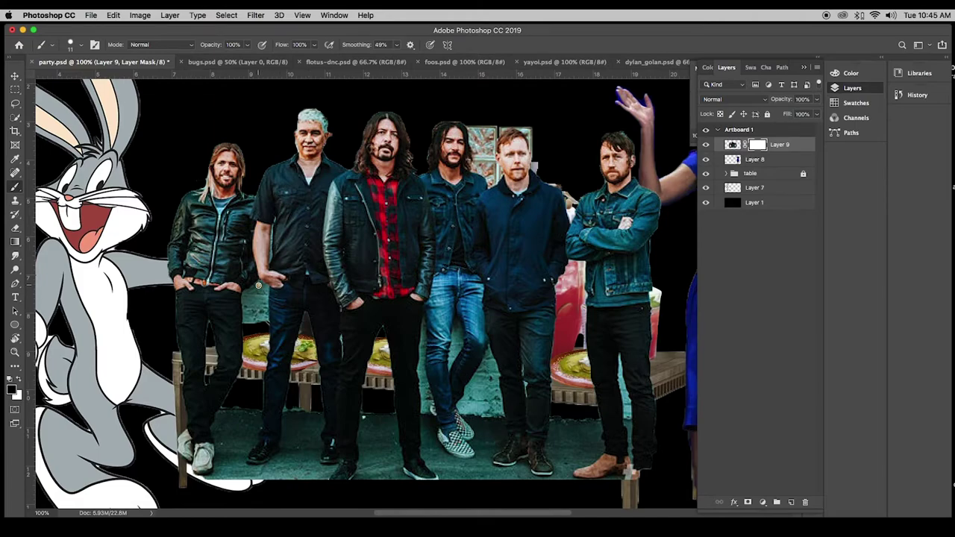
mouse_move(252, 294)
mouse_down()
mouse_move(254, 318)
mouse_move(260, 290)
mouse_move(267, 298)
mouse_move(264, 333)
mouse_up()
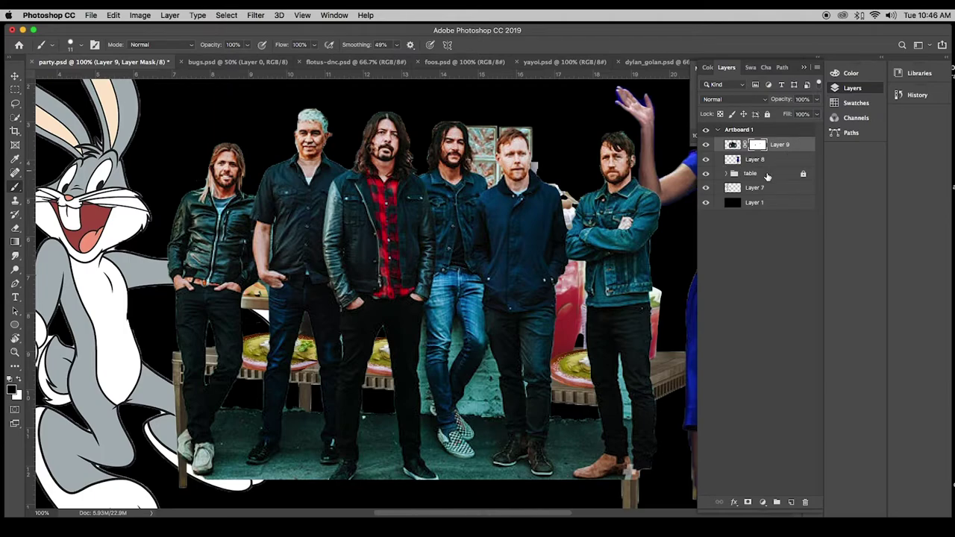
Move the band layer below the table group so the band stands behind the table
drag(798, 149, 795, 183)
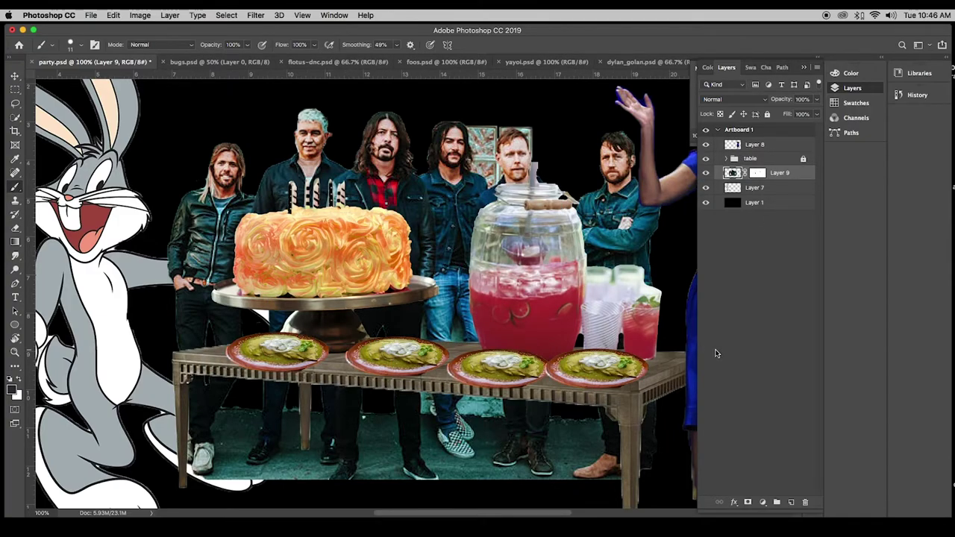
key(super+minus)
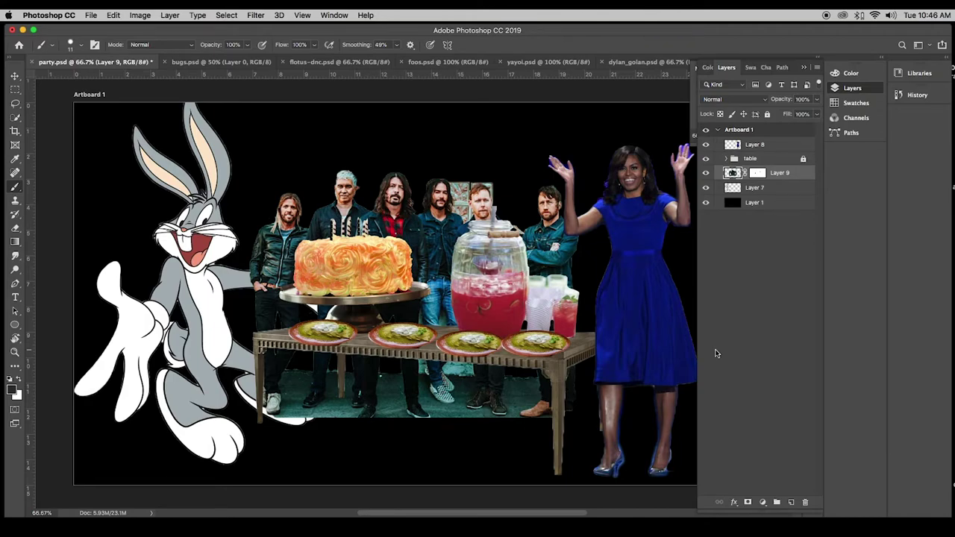
Enlarge the band layer to 131% and shift it slightly up and to the right behind the table
key(super+t)
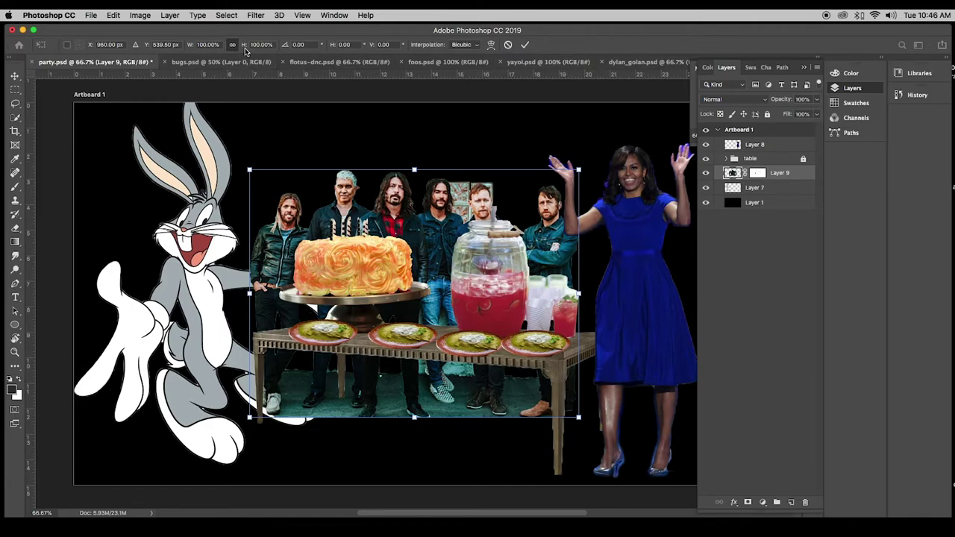
drag(245, 49, 262, 47)
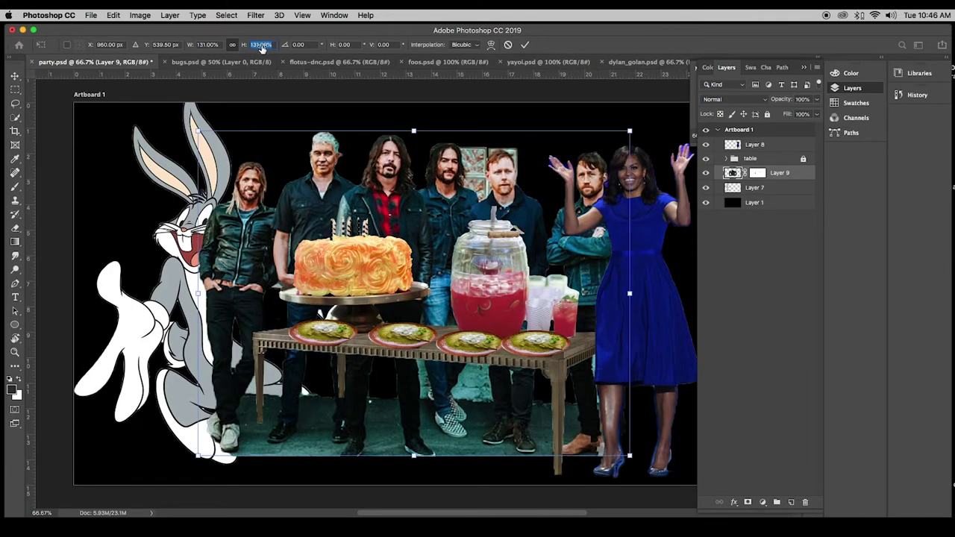
click(524, 45)
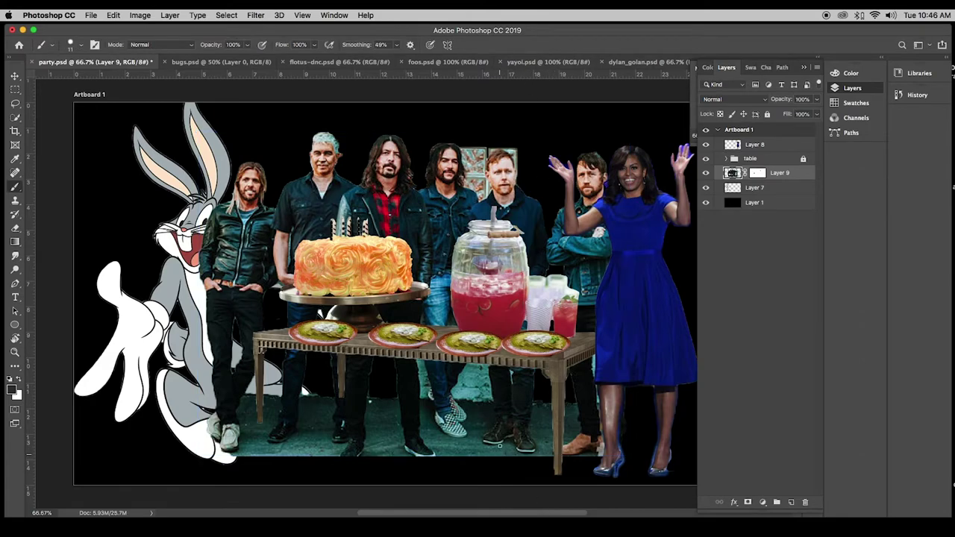
click(15, 75)
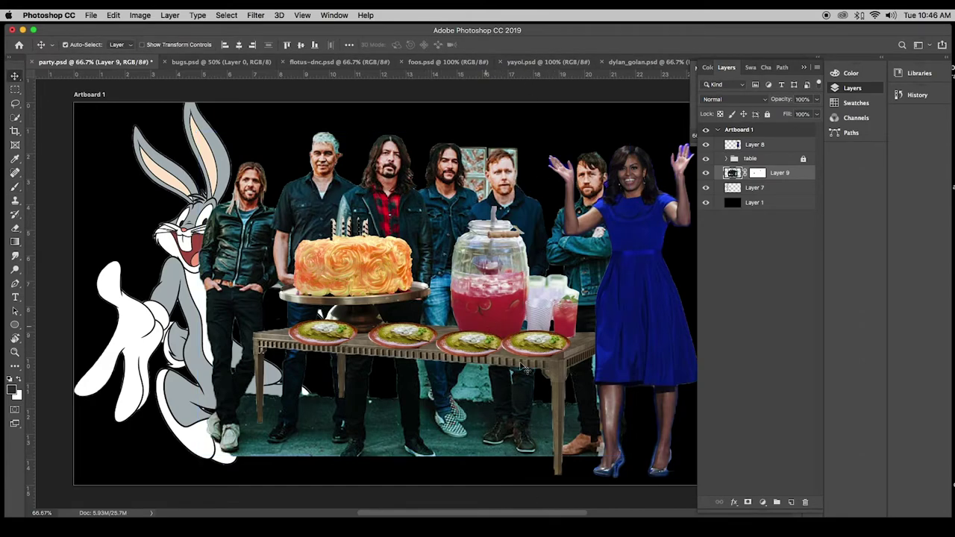
drag(497, 422, 505, 395)
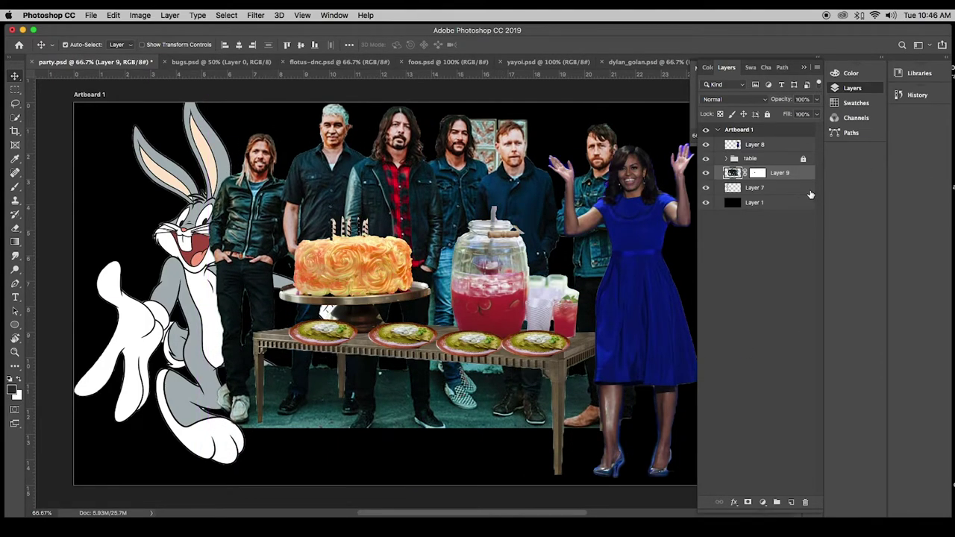
Move the rabbit layer above the band layer and scale the rabbit down beside the table
drag(798, 188, 797, 172)
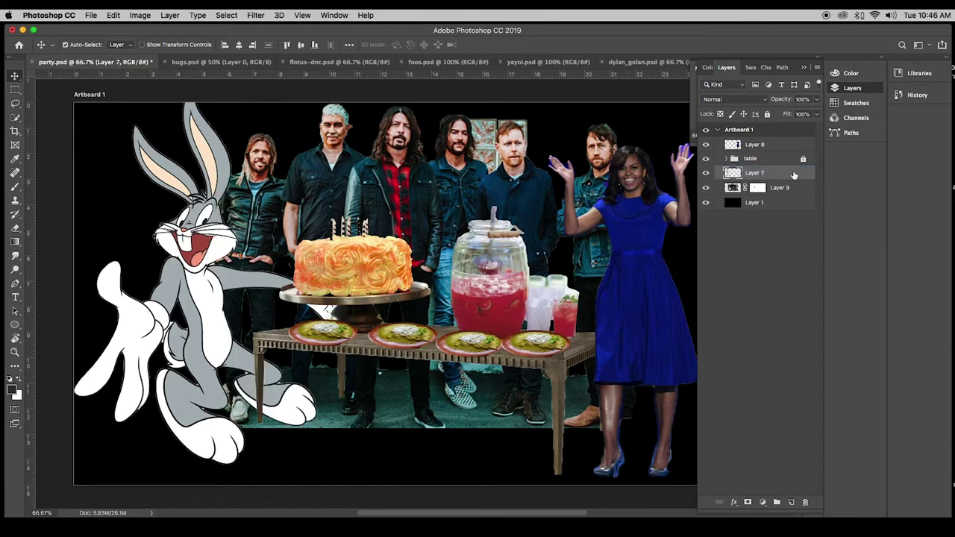
key(super+t)
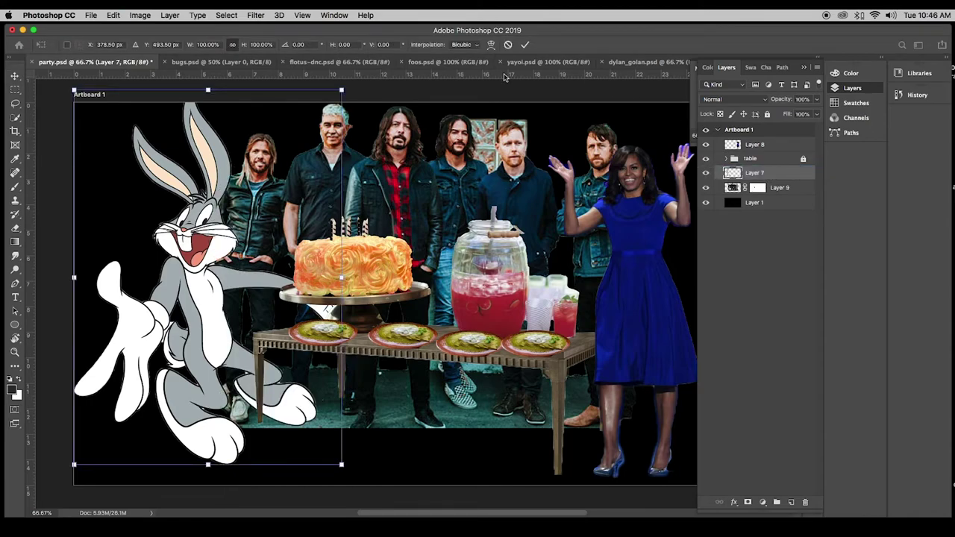
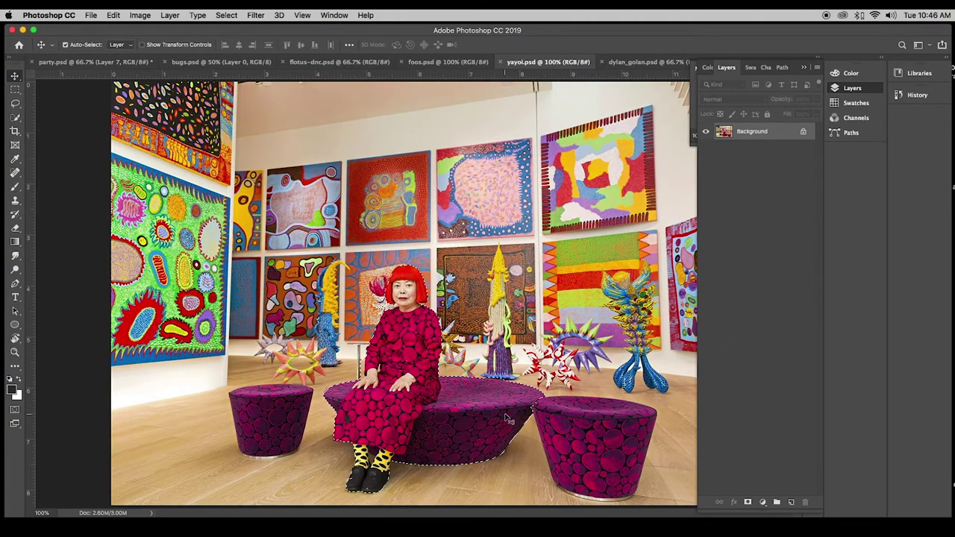
Examine the selection around the seated woman and purple bench in yayoi.psd up close and return to party.psd
key(super+equal)
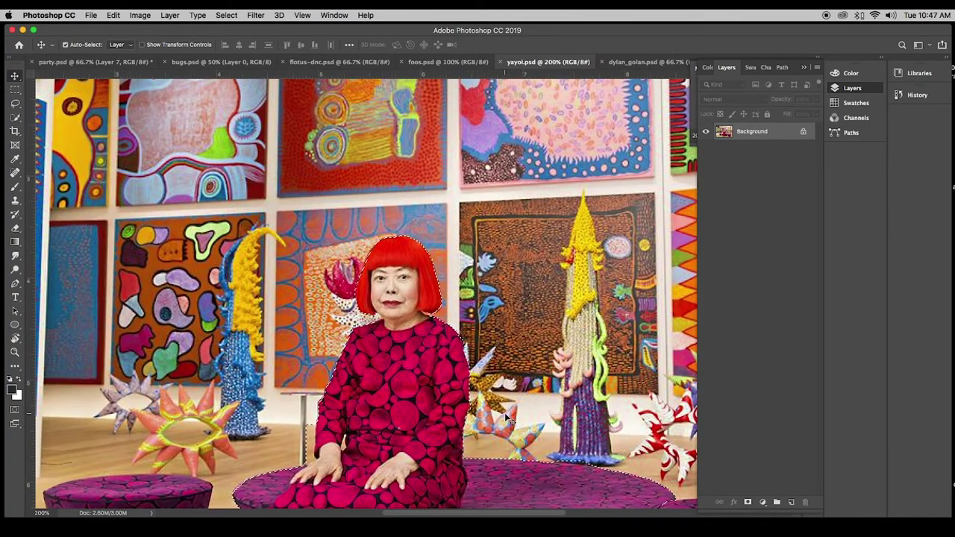
scroll(505, 412, down, 6)
scroll(531, 365, up, 2)
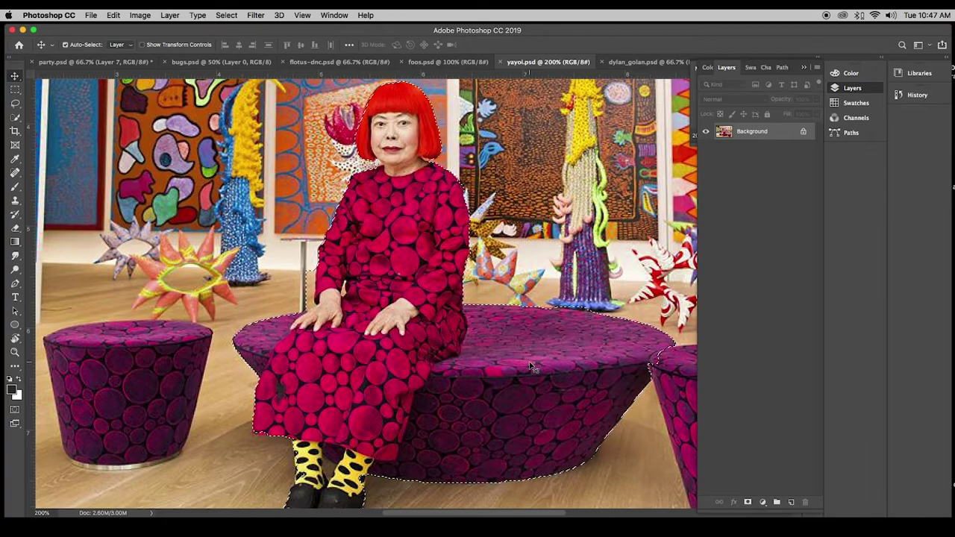
click(103, 62)
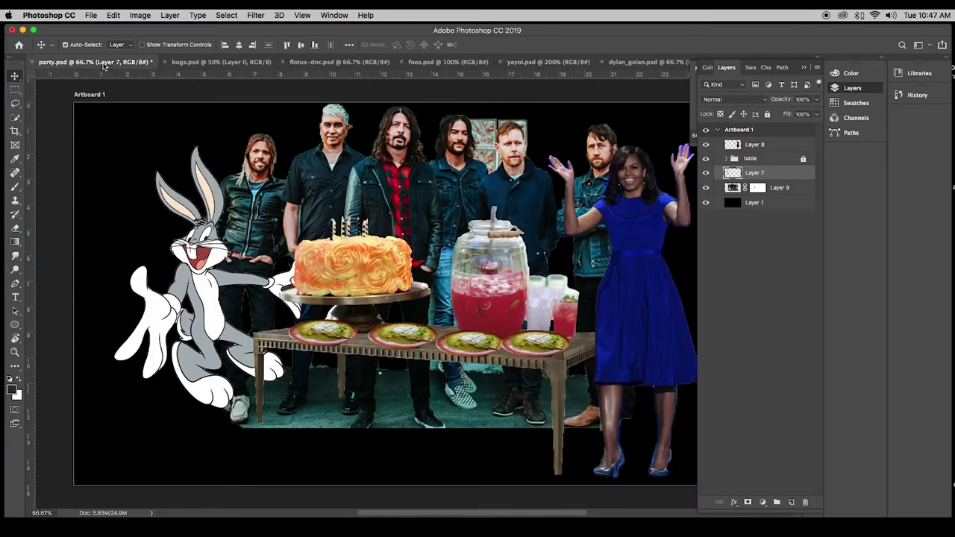
Paste the seated woman with the purple bench as the topmost layer and place her in front of the rabbit's feet
key(ctrl+v)
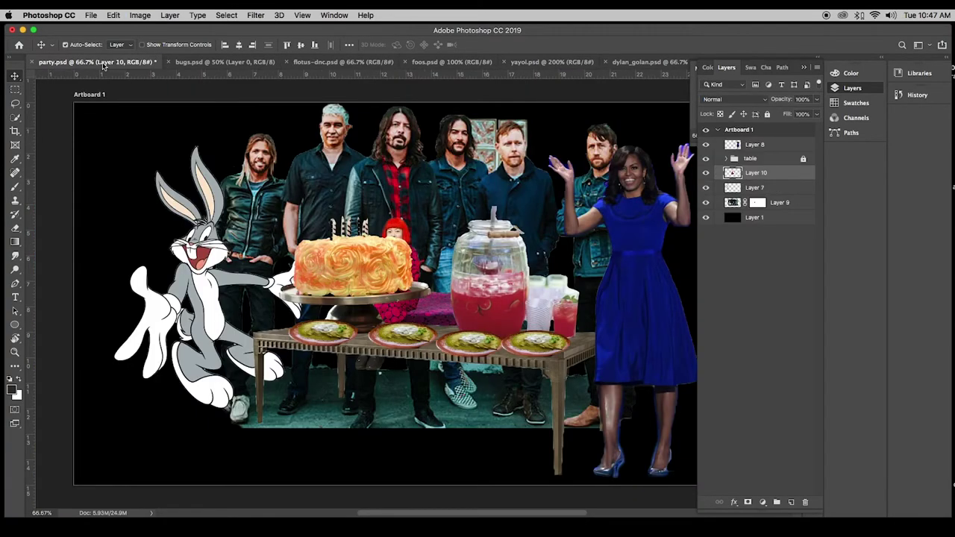
drag(787, 174, 782, 145)
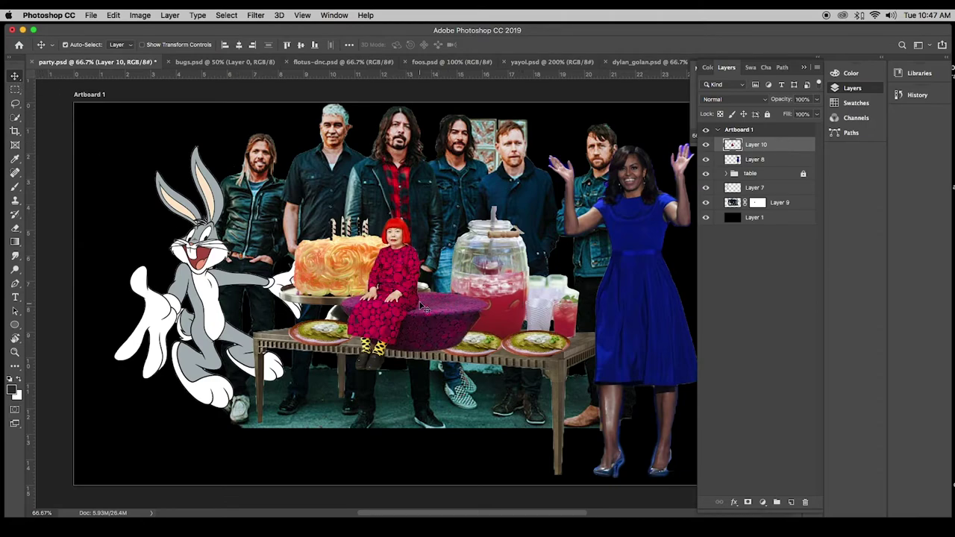
drag(422, 324, 250, 401)
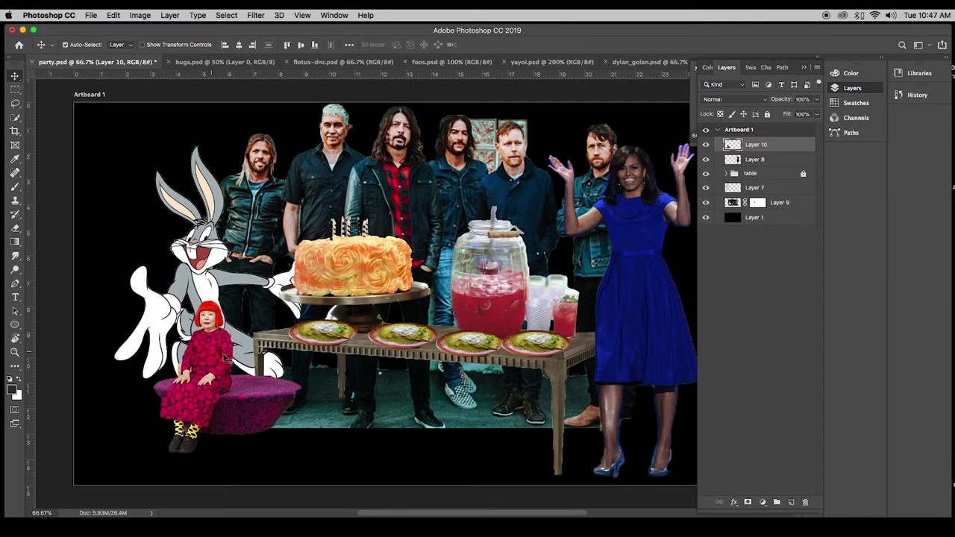
Flip the seated woman and bench layer horizontally so the bench extends away from the table
click(138, 15)
mouse_move(121, 15)
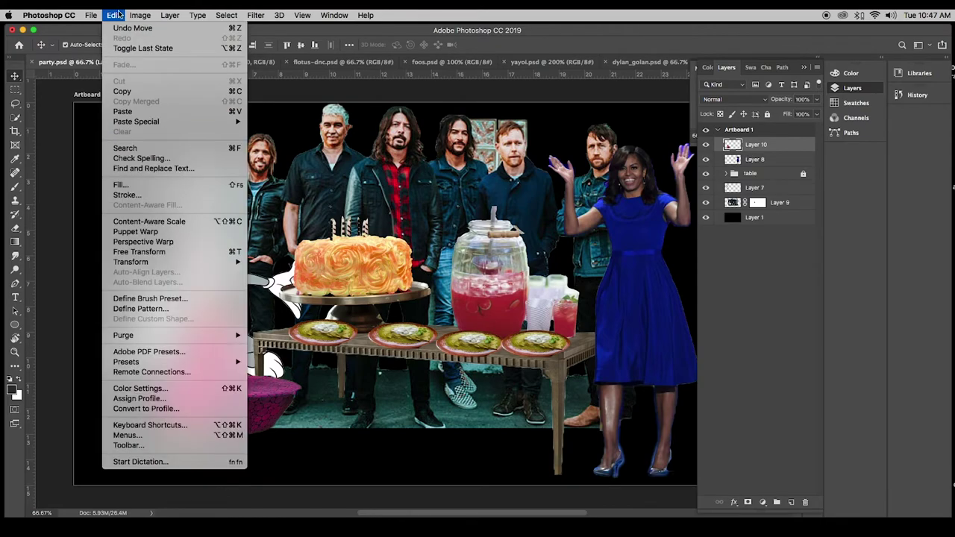
mouse_move(137, 263)
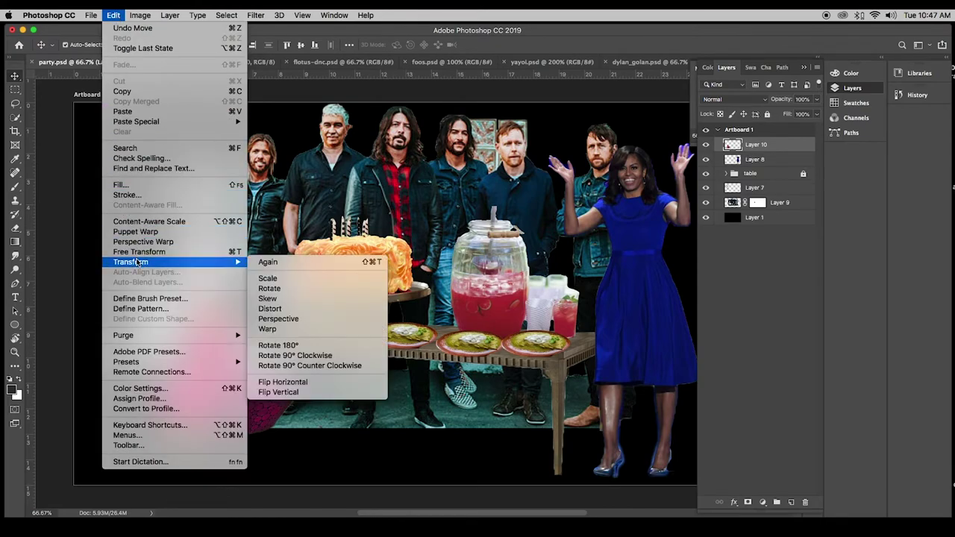
click(351, 381)
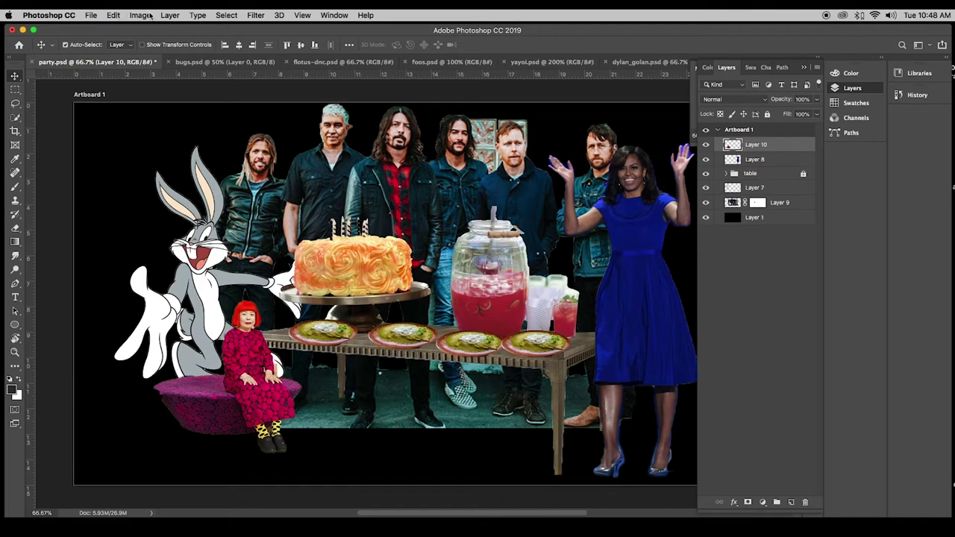
Scale the seated woman and bench proportionally to 139% and shift them slightly down and to the left in front of the rabbit
key(super+t)
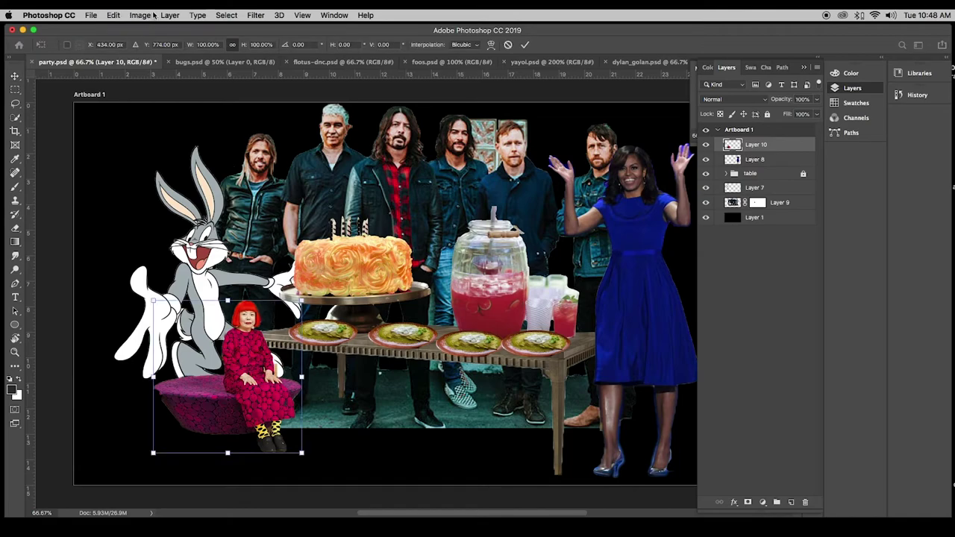
click(231, 45)
click(261, 45)
key(Up)
key(Up)
key(Up)
key(Up)
key(Up)
key(Up)
key(Up)
key(Up)
key(Up)
key(Up)
key(Up)
key(Up)
key(Up)
key(Up)
key(Up)
key(Up)
key(Up)
key(Up)
key(Up)
key(Up)
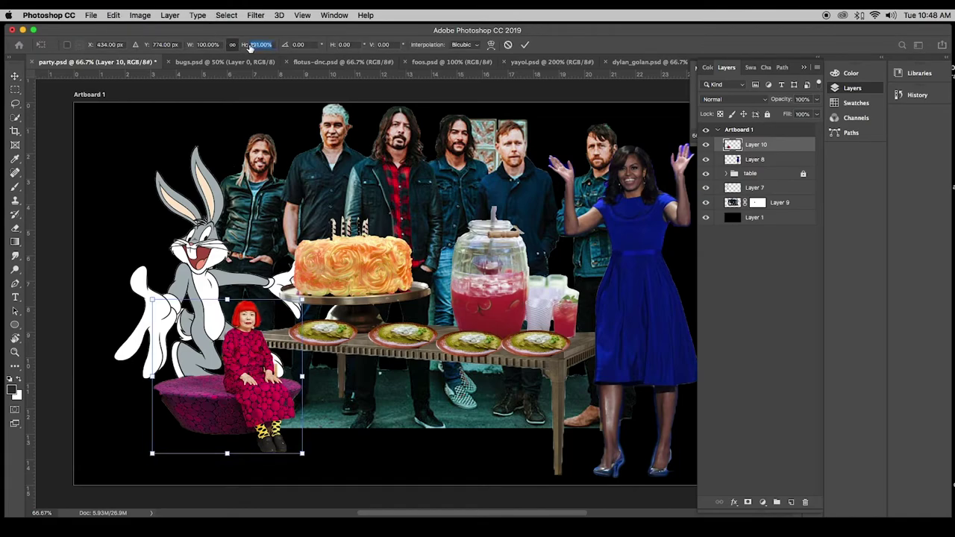
key(Up)
key(Up)
key(Return)
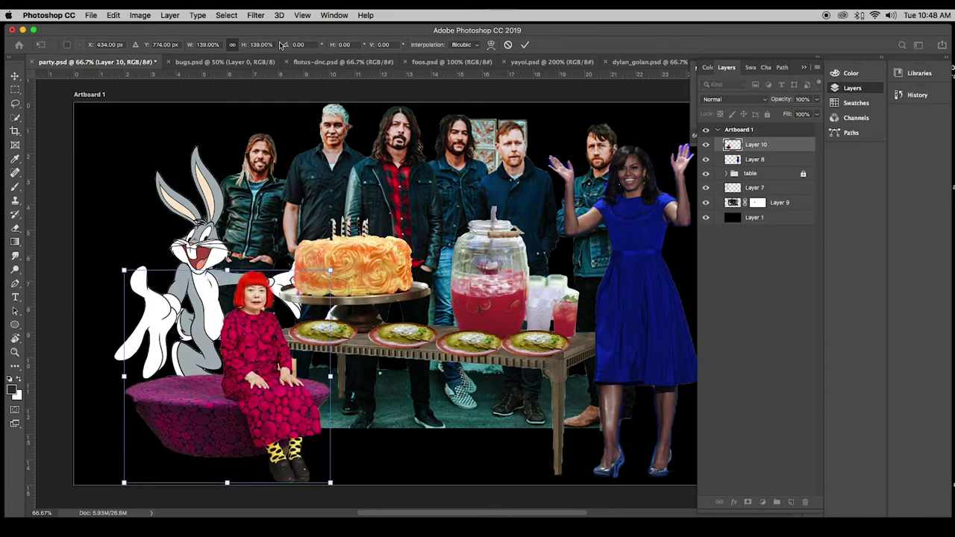
click(524, 44)
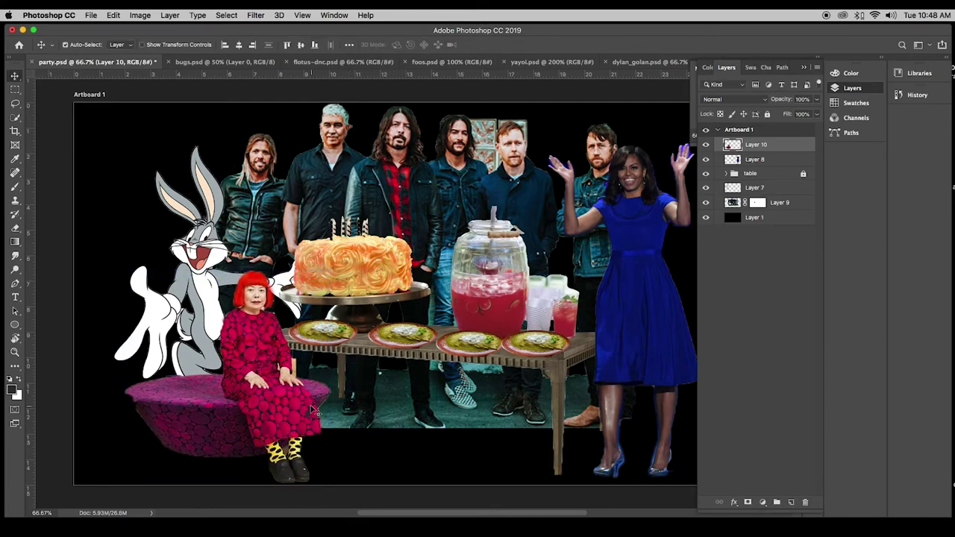
drag(280, 419, 258, 427)
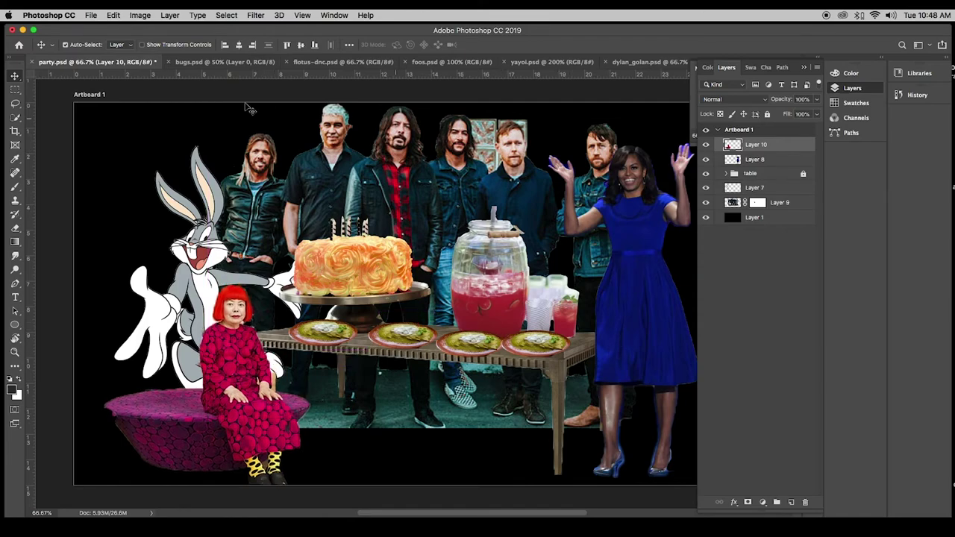